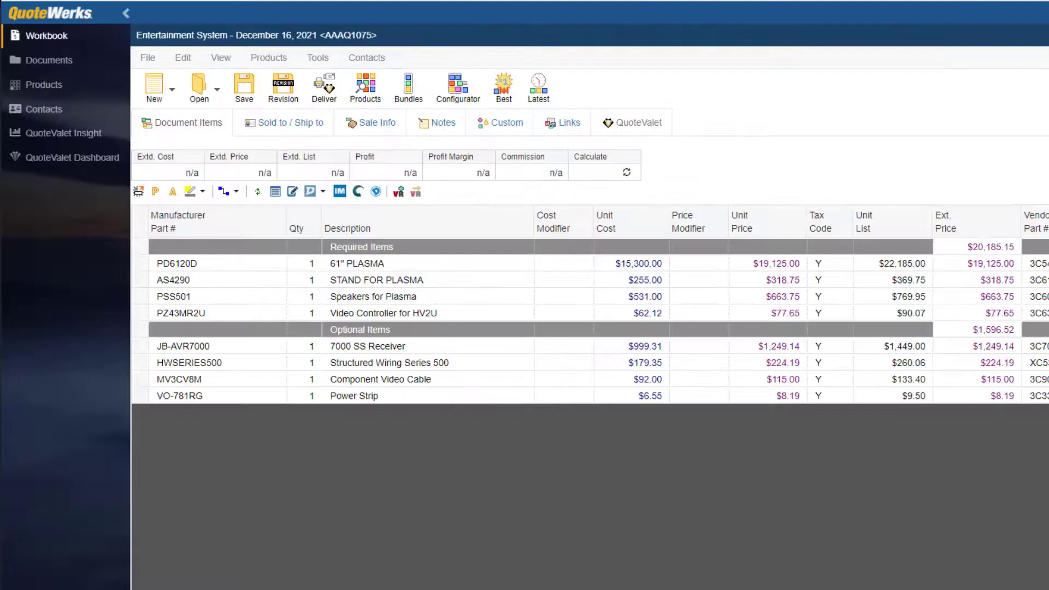
# - Search the CRM contacts by last name for the Aspire Technologies, Inc. contact
pyautogui.click(266, 126)
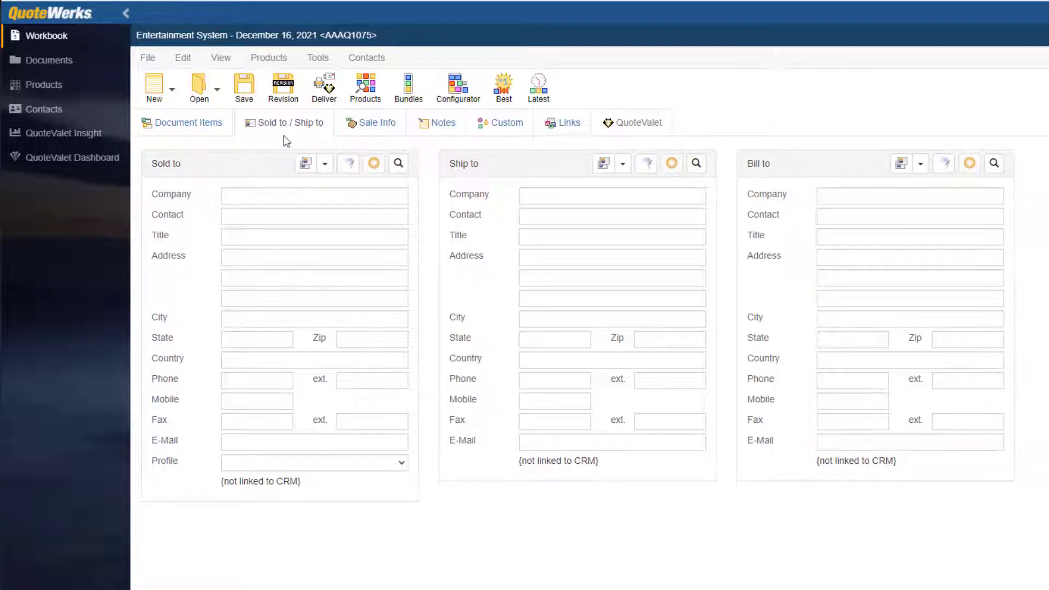
pyautogui.click(399, 163)
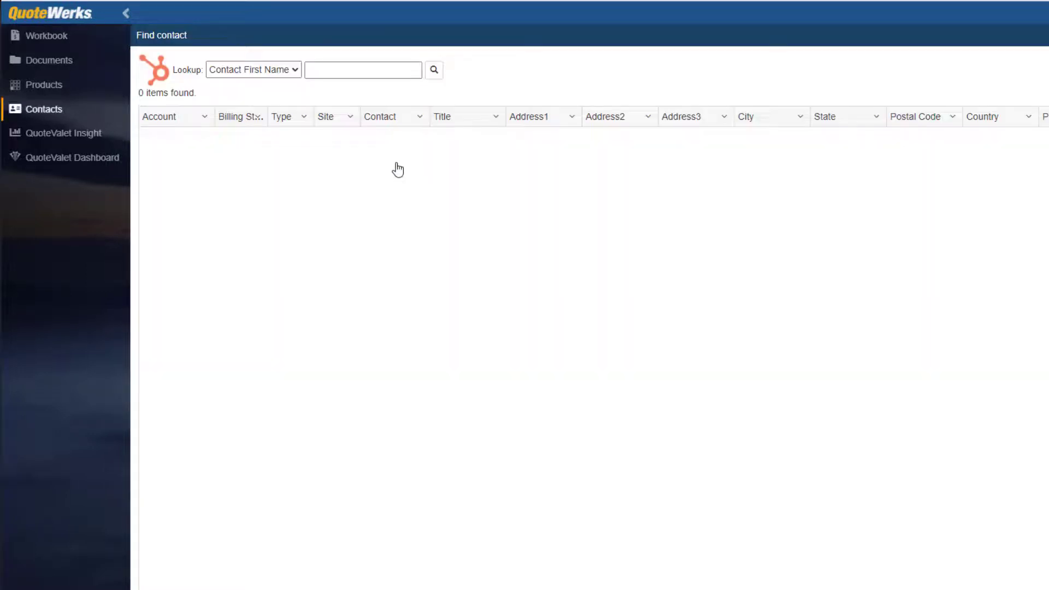
pyautogui.click(296, 72)
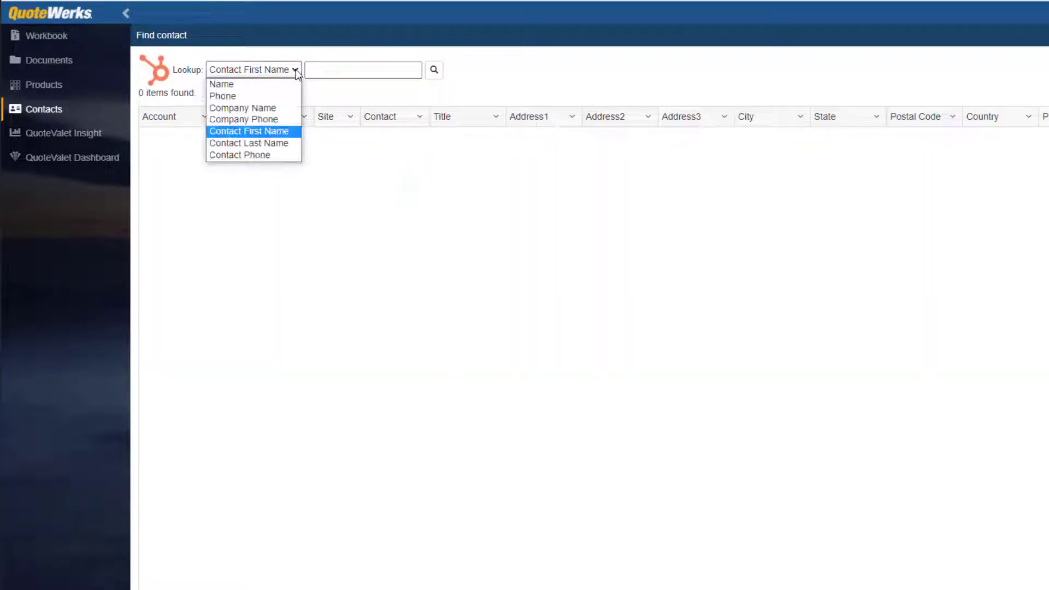
pyautogui.click(272, 143)
pyautogui.click(334, 71)
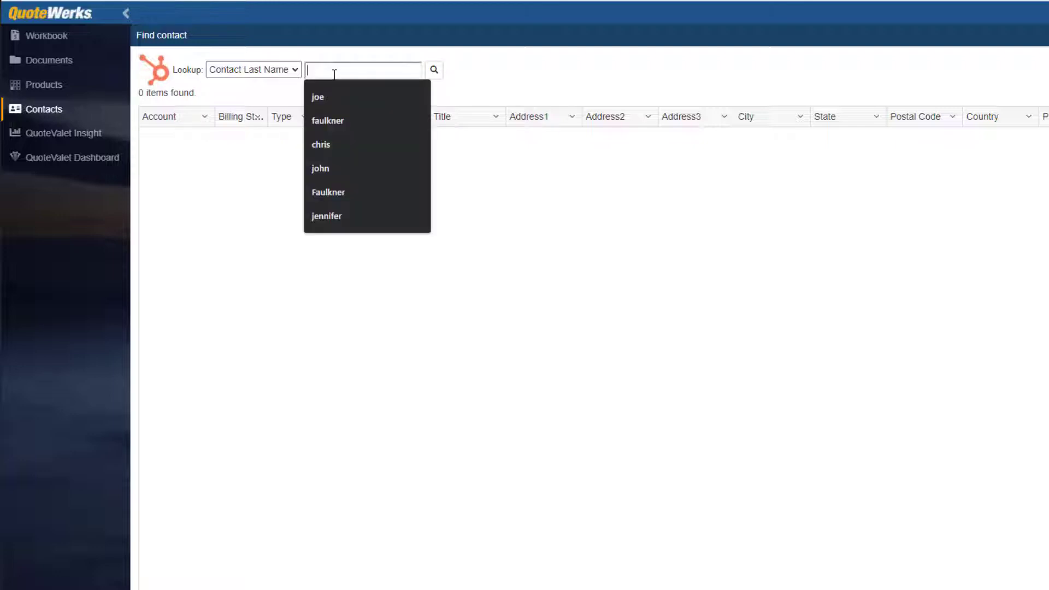
pyautogui.write('Faulkner')
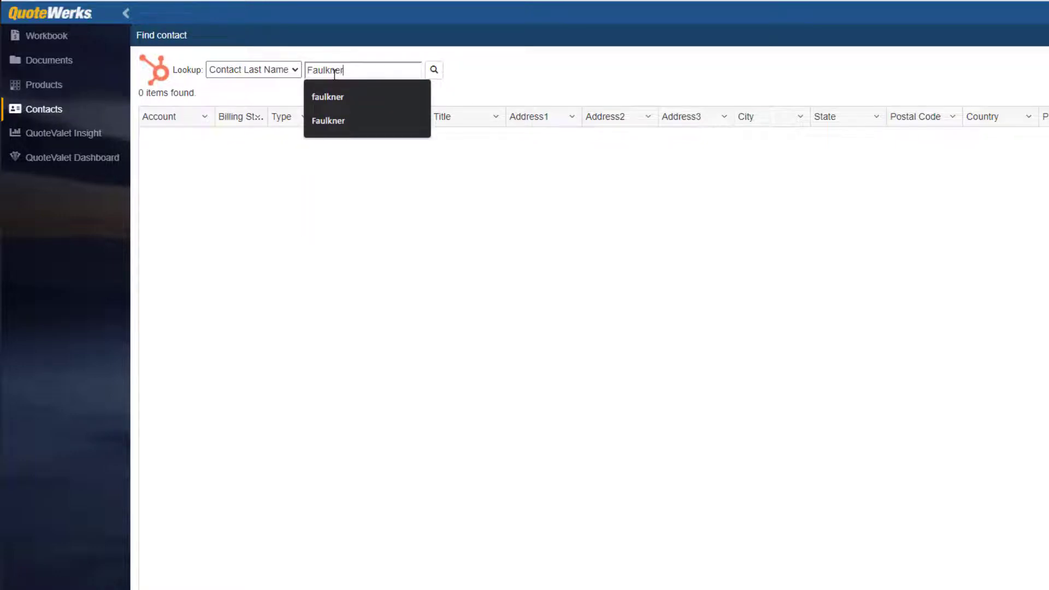
pyautogui.press('Return')
# - Apply the matching contact to the sold-to, ship-to and bill-to addresses
pyautogui.click(439, 140)
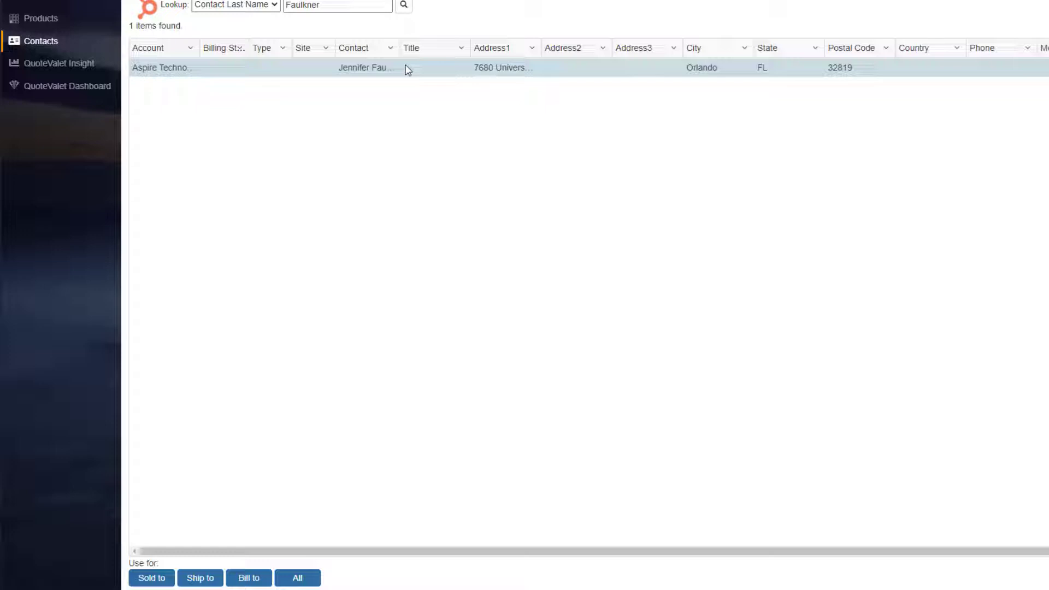
pyautogui.click(296, 580)
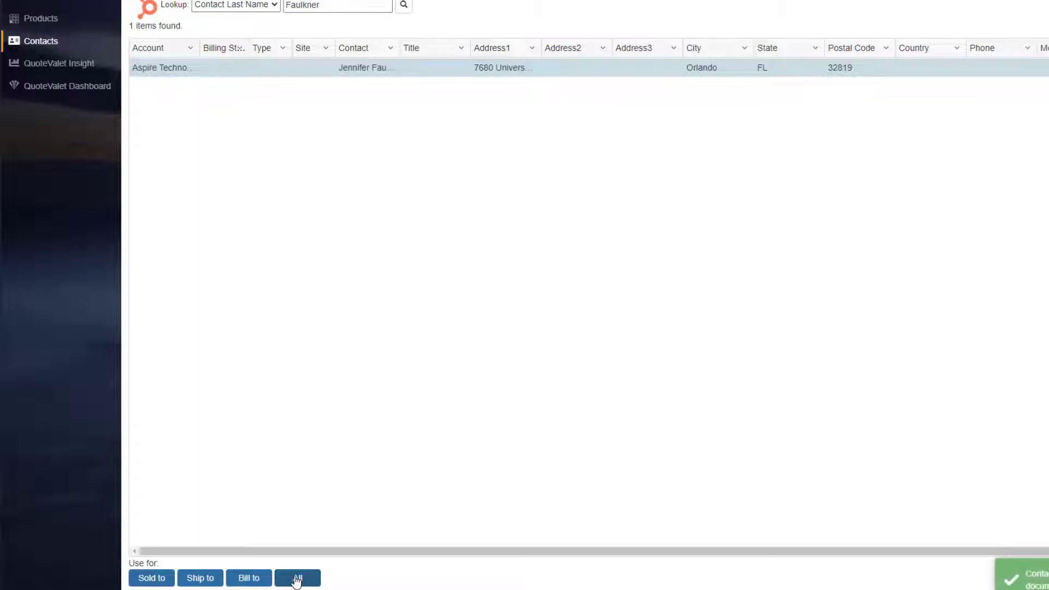
pyautogui.click(78, 43)
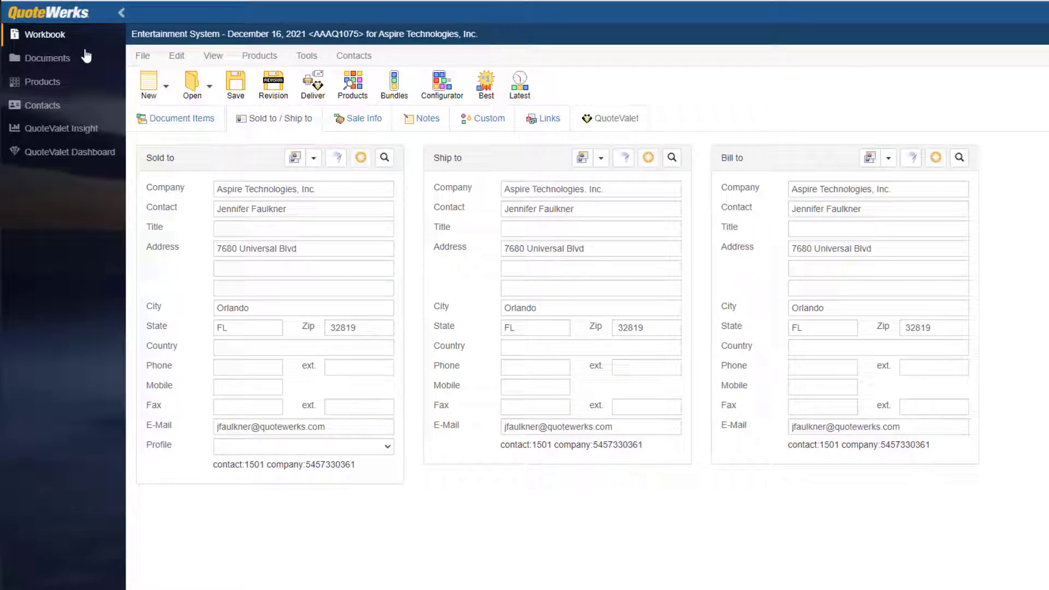
# - Save the quote and create the new HubSpot deal 'Entertainment System - December 16, 2021 (#AAAQ1075)'
pyautogui.click(175, 119)
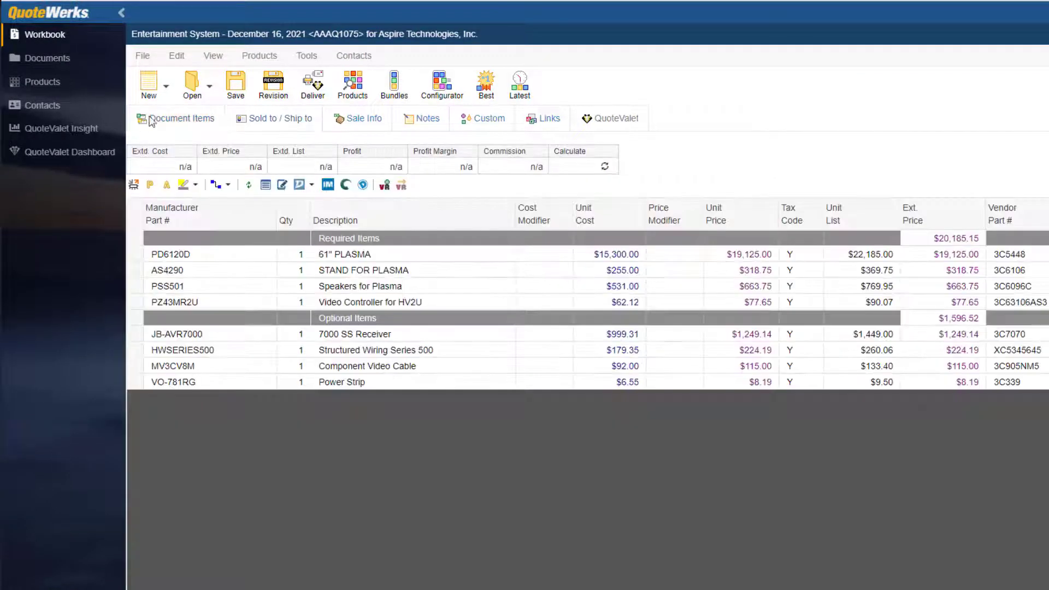
pyautogui.click(244, 87)
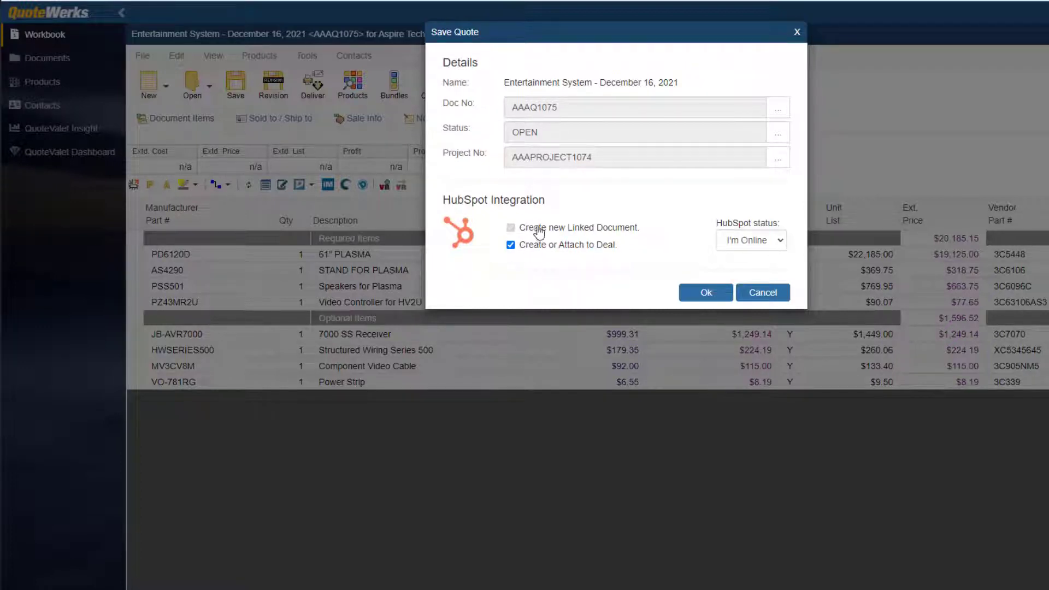
pyautogui.click(705, 293)
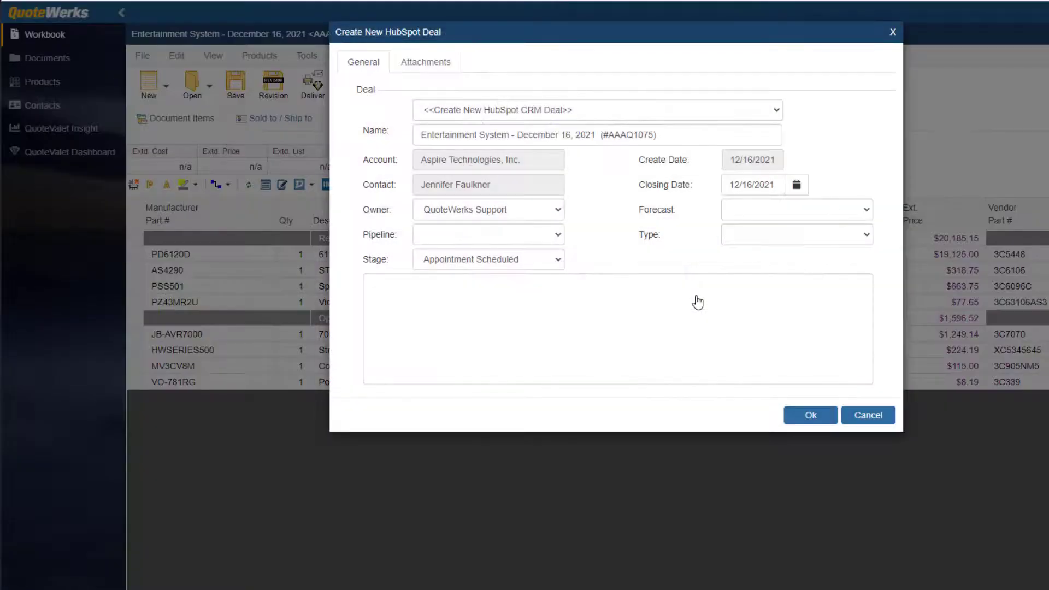
pyautogui.click(777, 109)
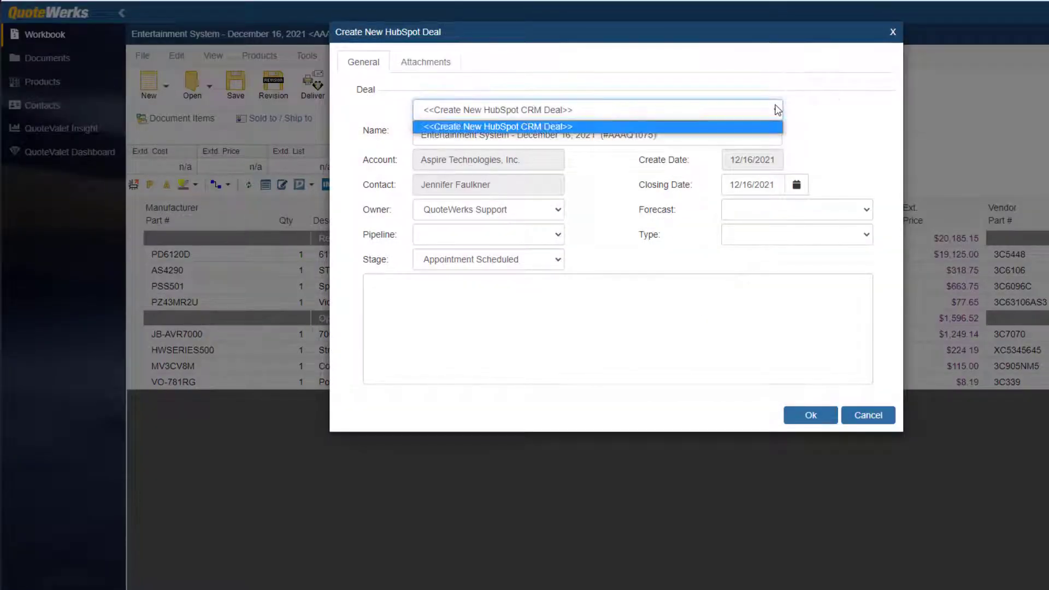
pyautogui.click(777, 110)
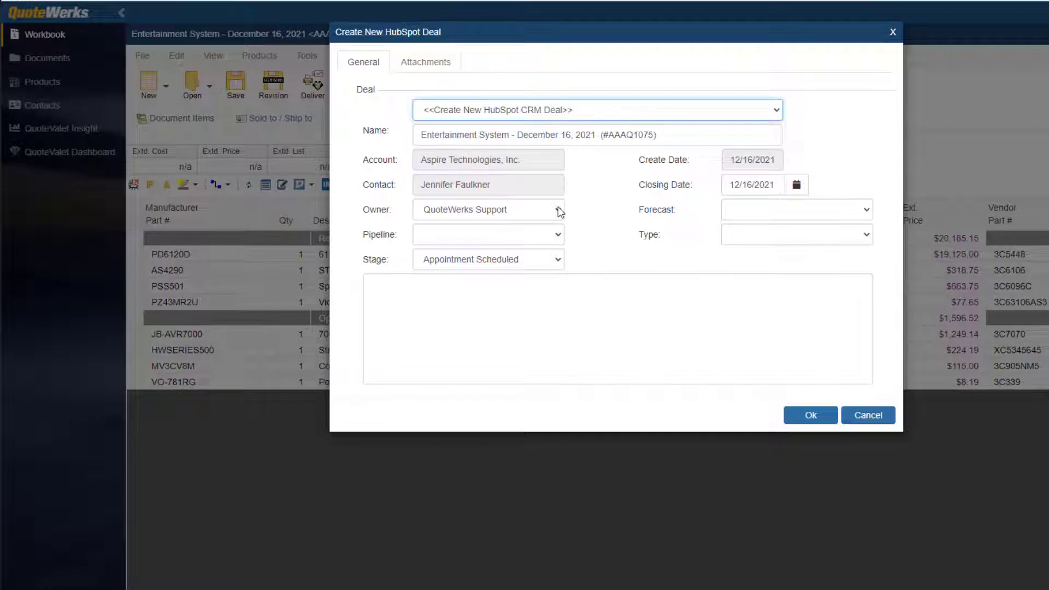
pyautogui.click(800, 418)
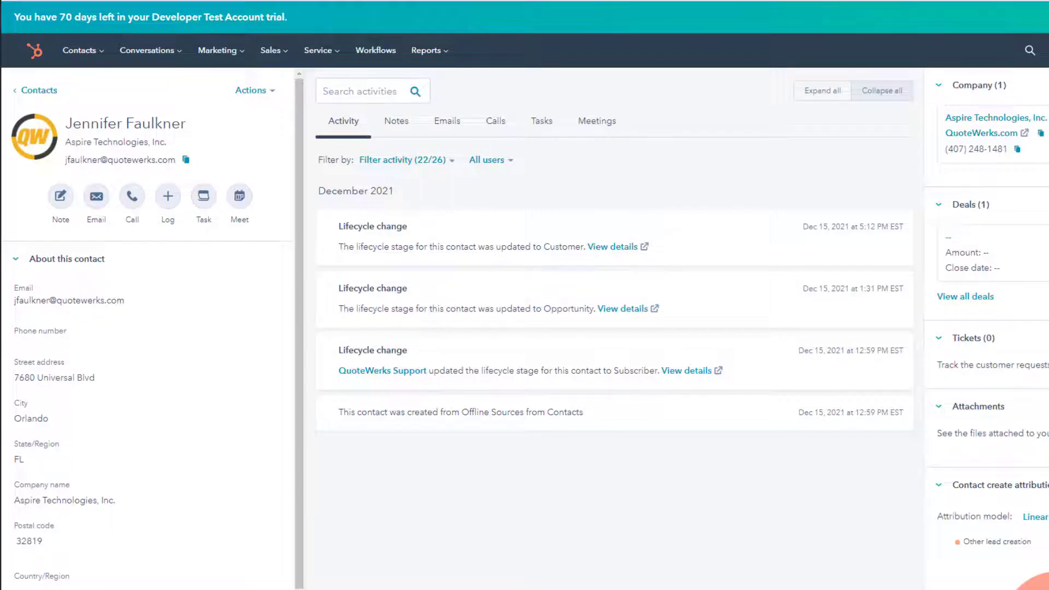
# - Refresh the HubSpot contact page and confirm the $21,781.67 deal has aaaq1075.dtf attached
pyautogui.press('F5')
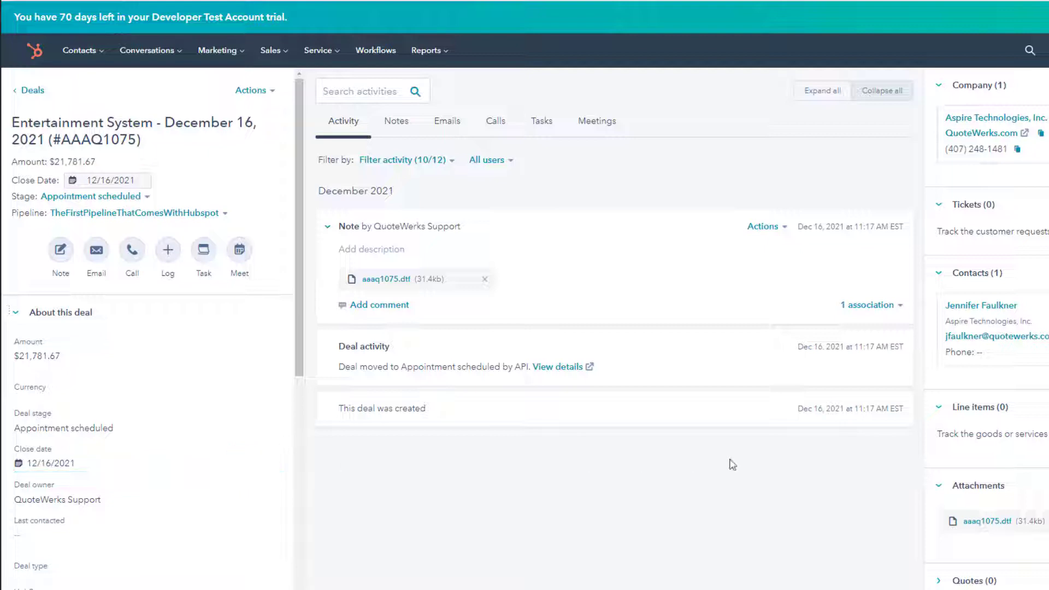
pyautogui.scroll(-5, 968, 468)
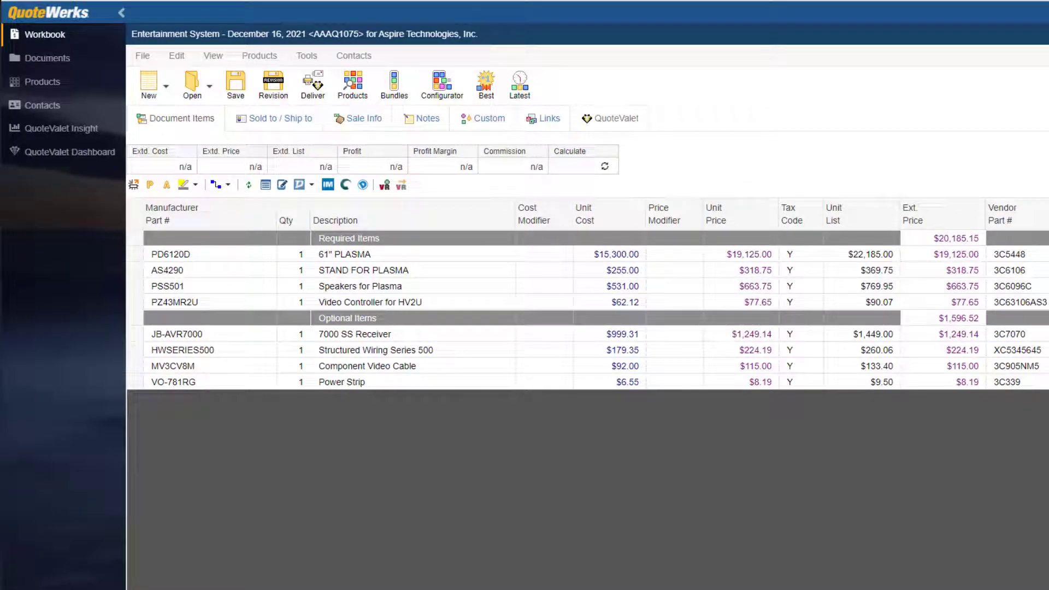
# - Open the Deliver options and select the Quote (Galaxy w/Cover) layout, quote_galaxy.fpc
pyautogui.click(315, 85)
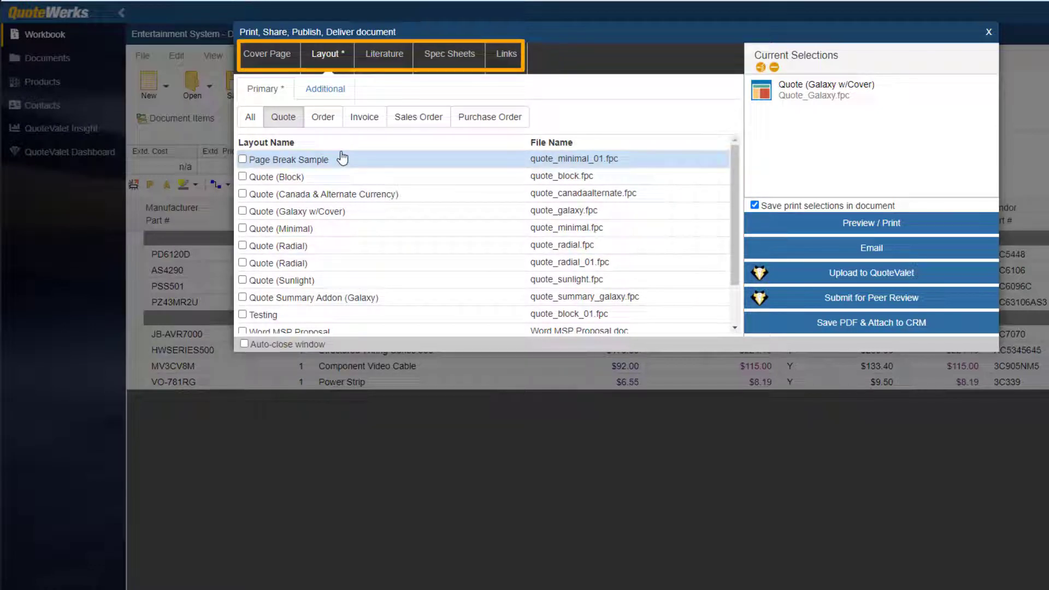
pyautogui.click(242, 212)
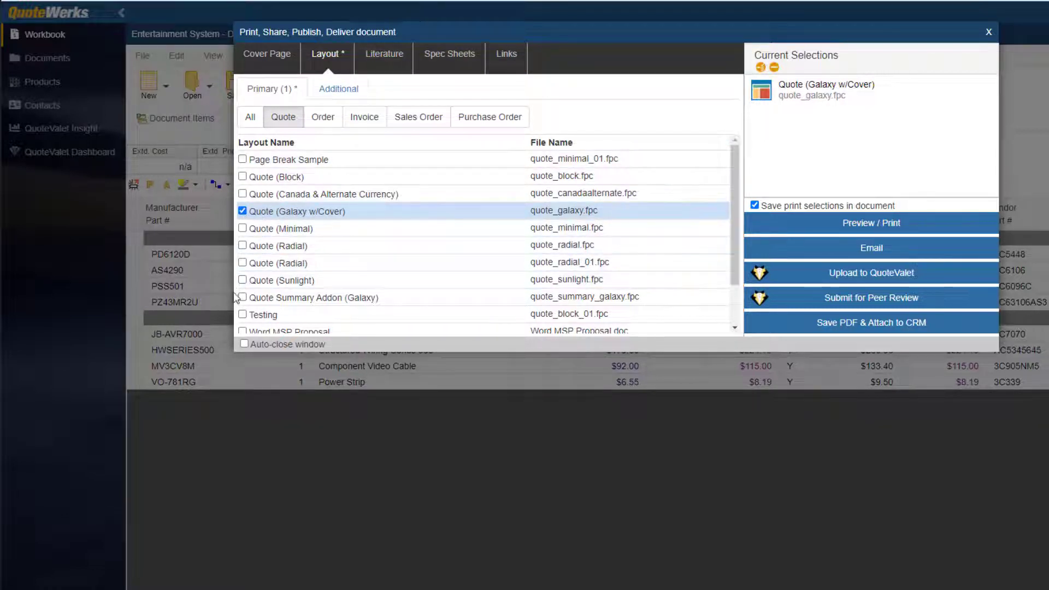
pyautogui.scroll(-1, 250, 309)
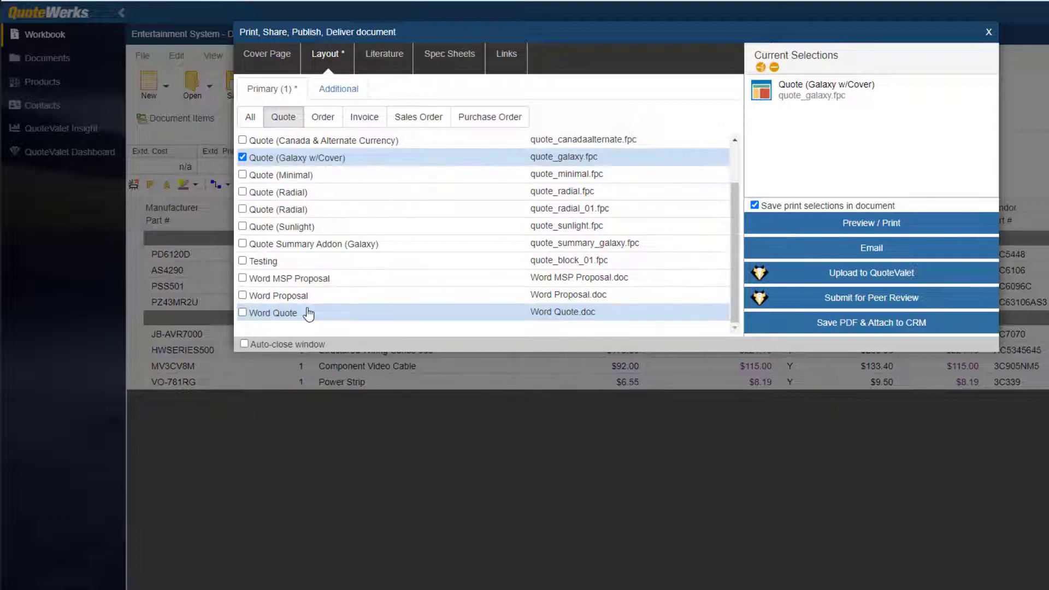
# - Upload AAAQ1075 to QuoteValet as customer-facing and preview the customer web page
pyautogui.click(851, 273)
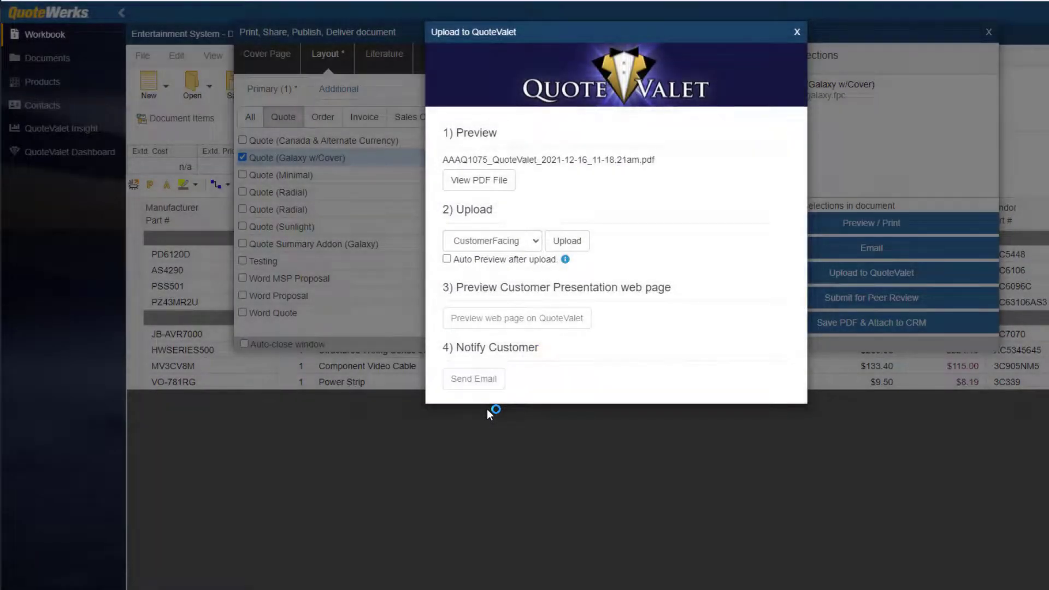
pyautogui.click(567, 245)
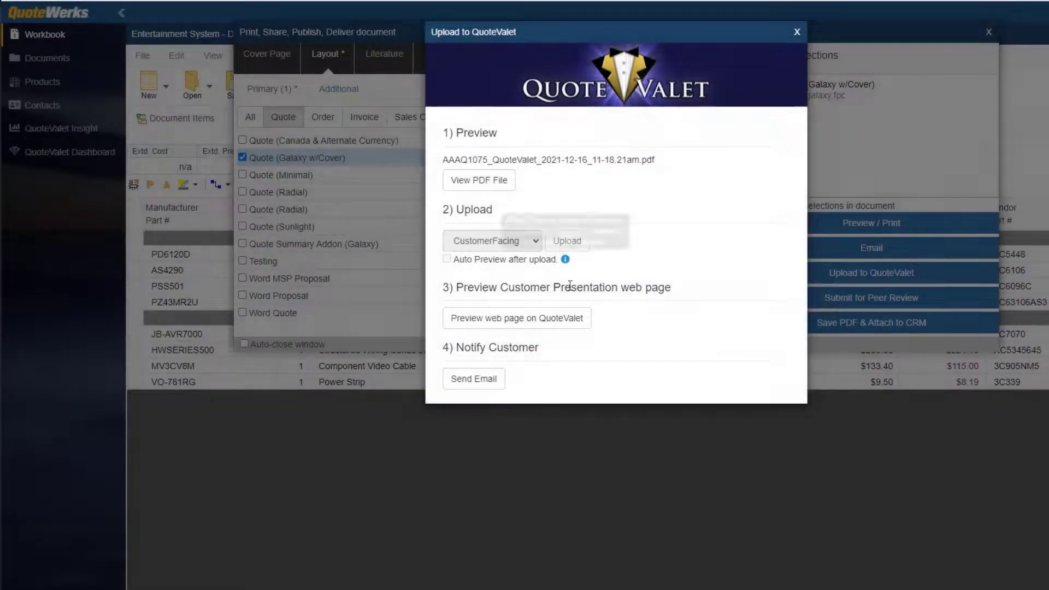
pyautogui.click(570, 323)
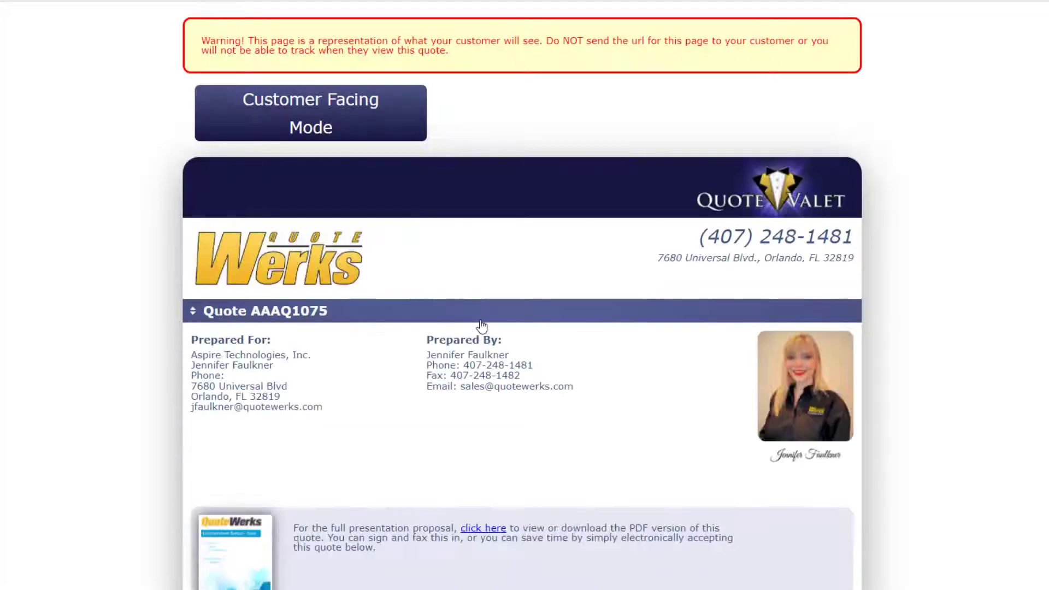
pyautogui.scroll(-2, 481, 326)
pyautogui.scroll(-3, 483, 325)
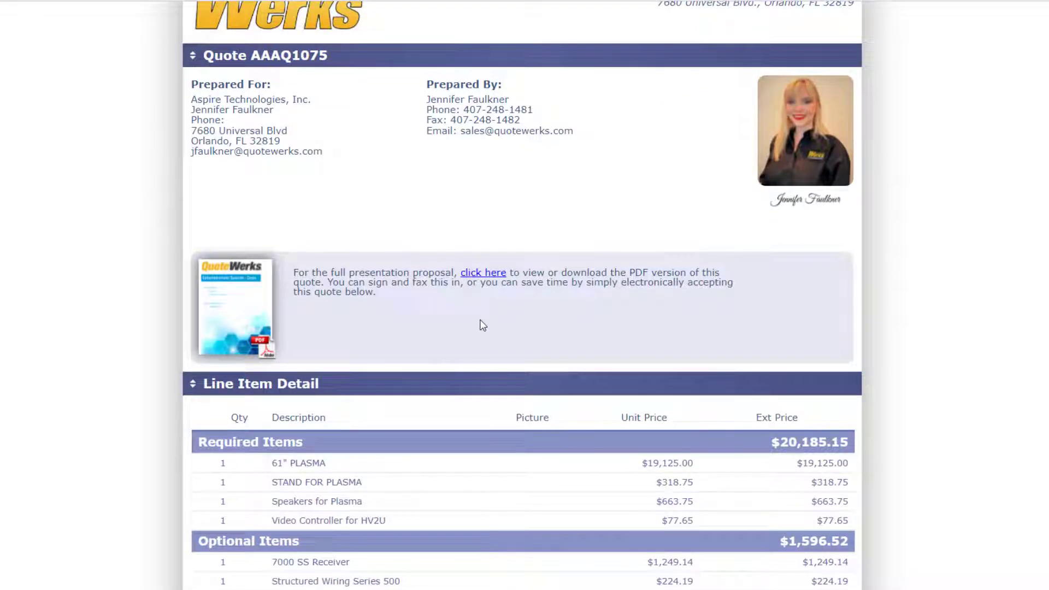
pyautogui.scroll(-15, 483, 326)
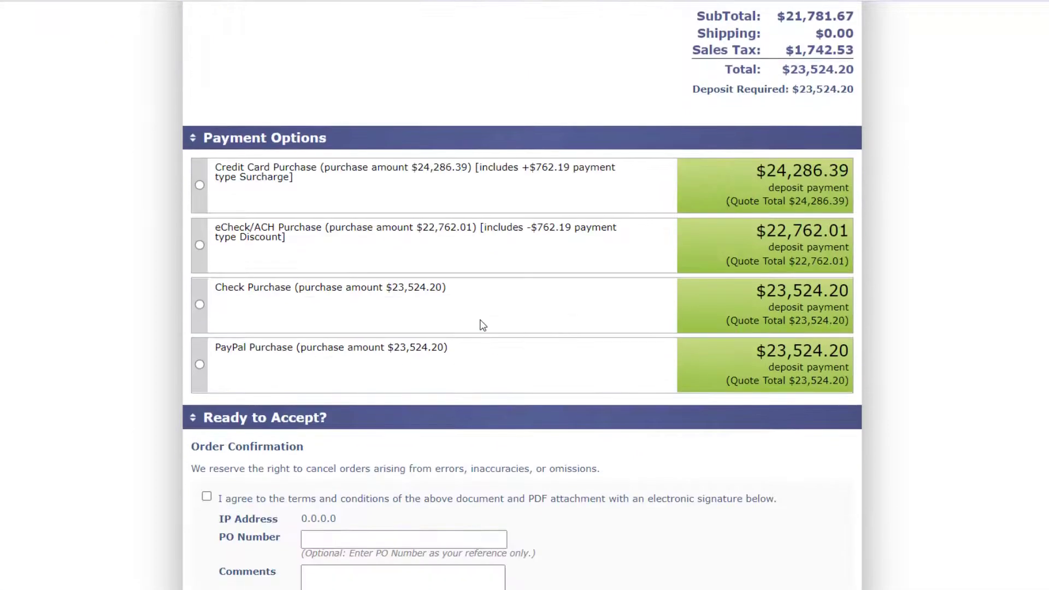
pyautogui.scroll(-11, 483, 326)
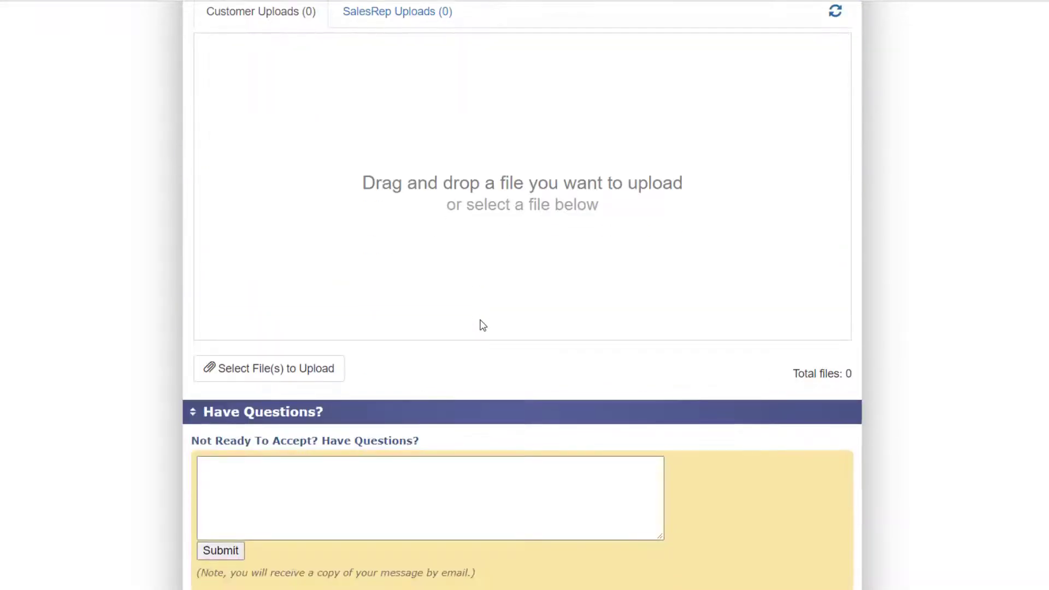
pyautogui.scroll(12, 483, 325)
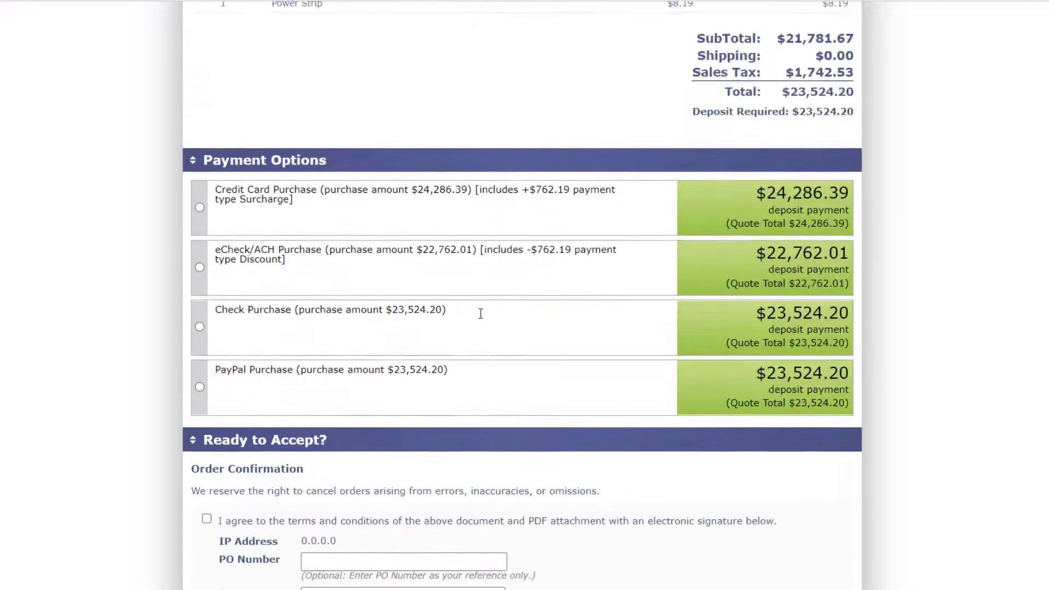
pyautogui.scroll(15, 480, 313)
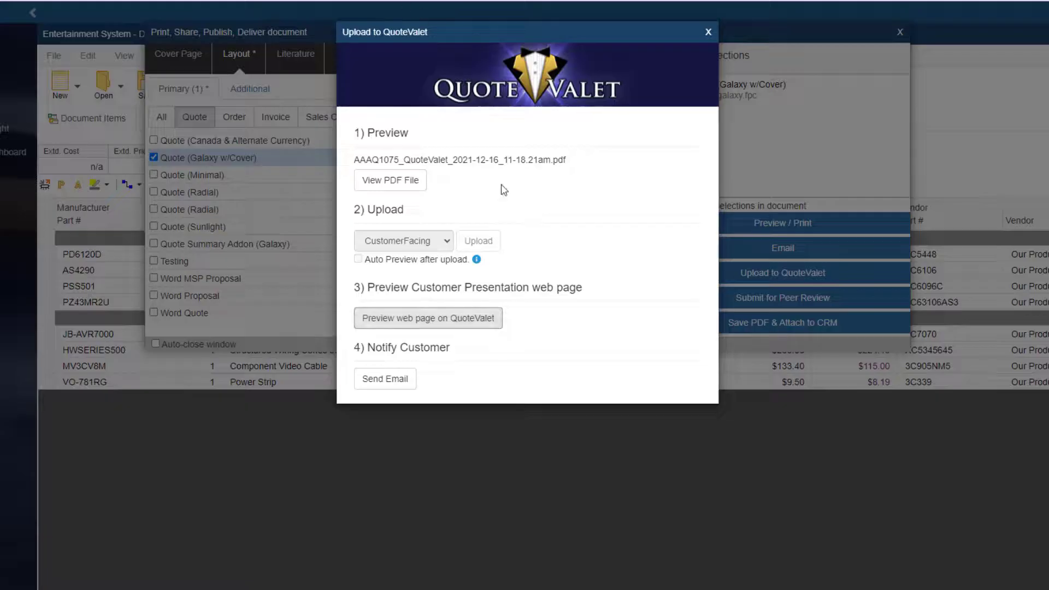
# - Send the 'Your quote is ready on QuoteValet.com' e-mail and close the delivery window
pyautogui.click(386, 378)
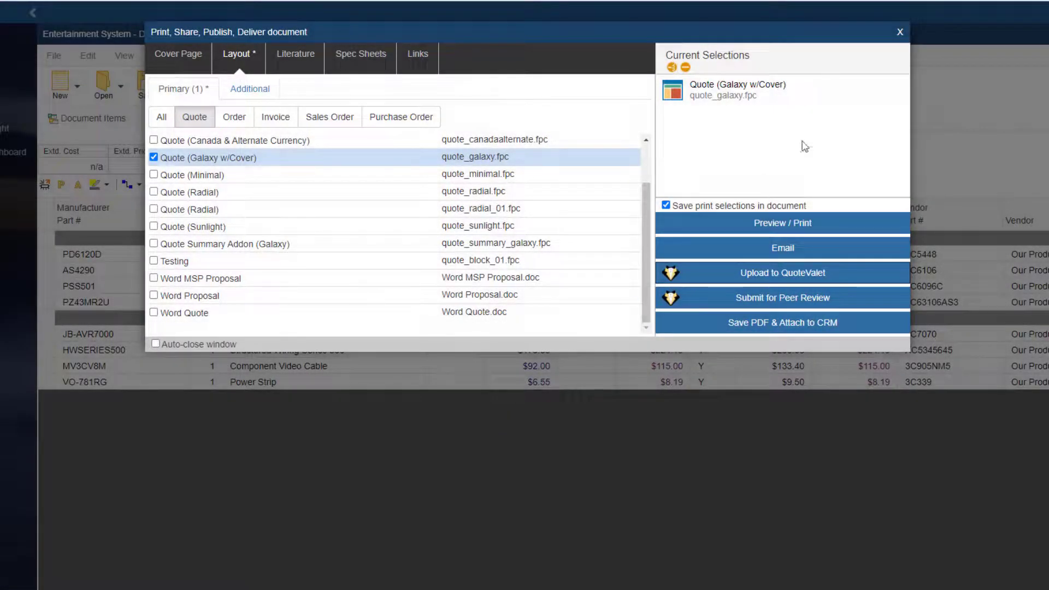
pyautogui.click(900, 32)
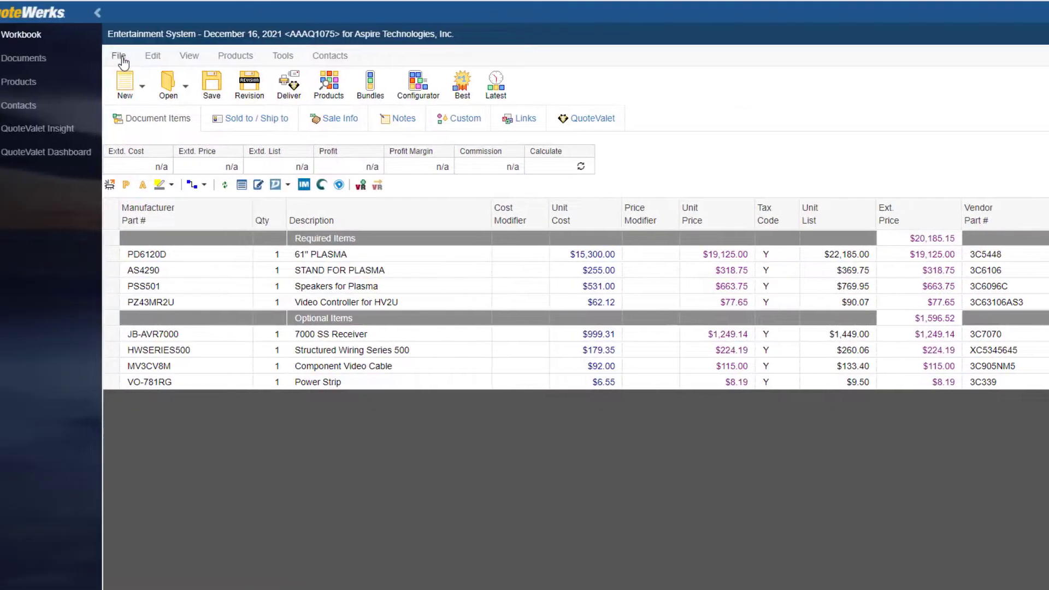
# - Save and convert AAAQ1075 to an order, marking its HubSpot deal Closed Won
pyautogui.click(143, 55)
pyautogui.click(199, 256)
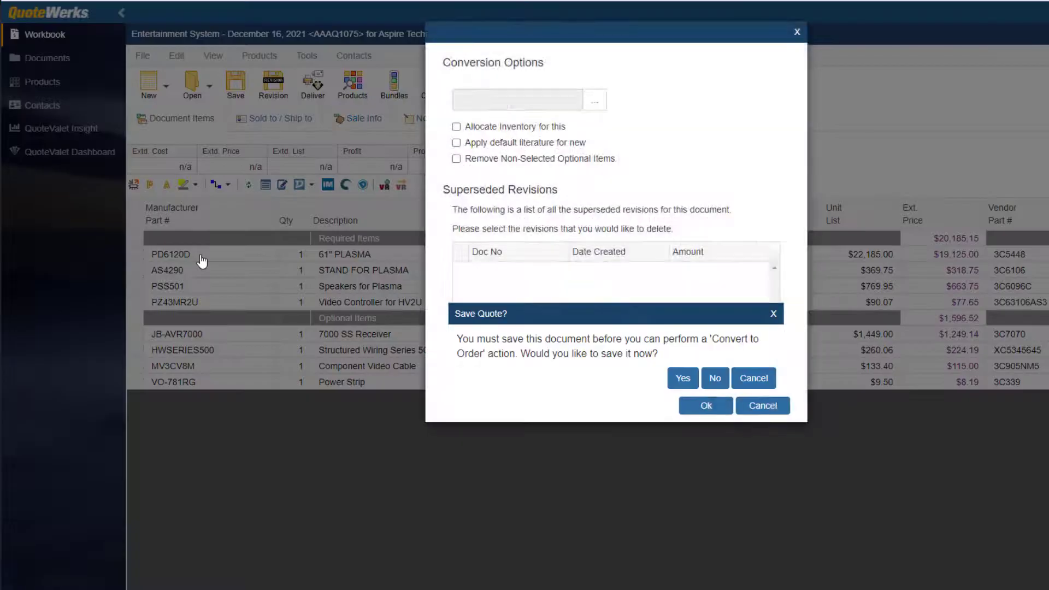
pyautogui.click(682, 379)
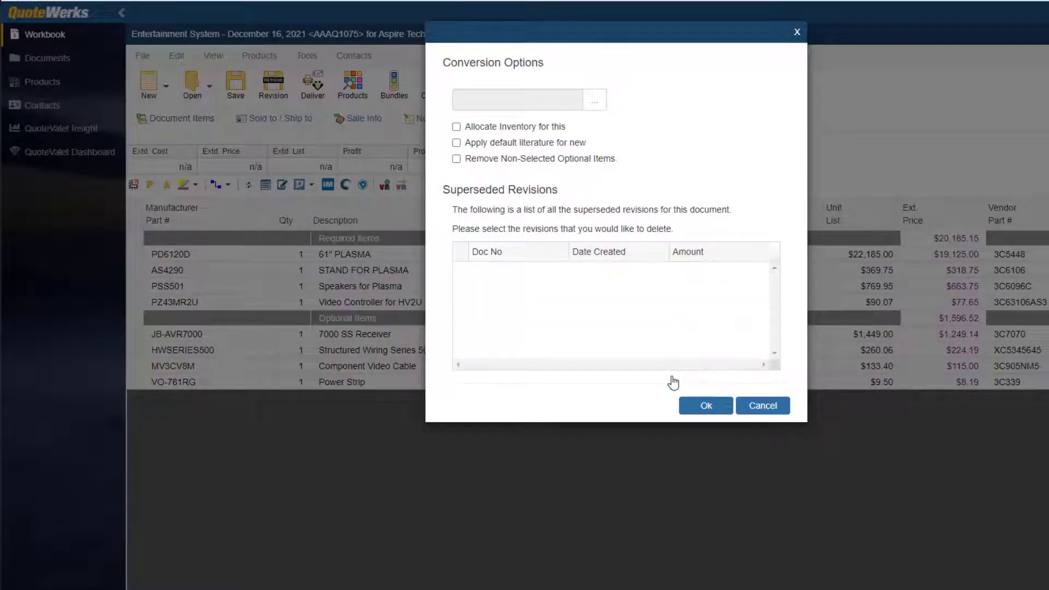
pyautogui.click(704, 406)
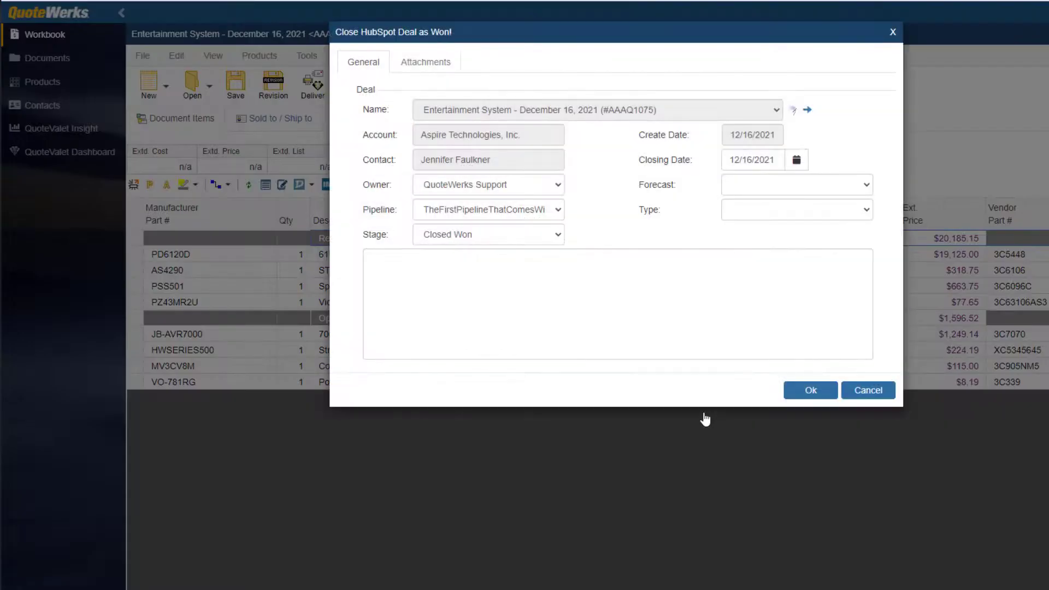
pyautogui.click(801, 399)
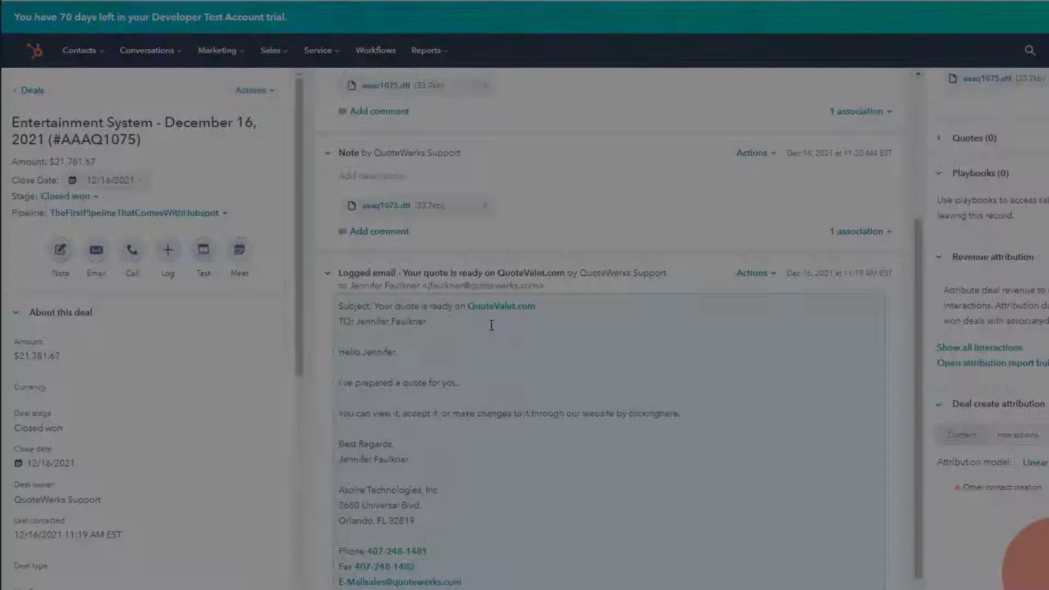
# - Show the deal's Emails tab listing the 12/16/2021 'Your quote is ready on QuoteValet.com' e-mail
pyautogui.scroll(-3, 498, 328)
pyautogui.scroll(2, 502, 333)
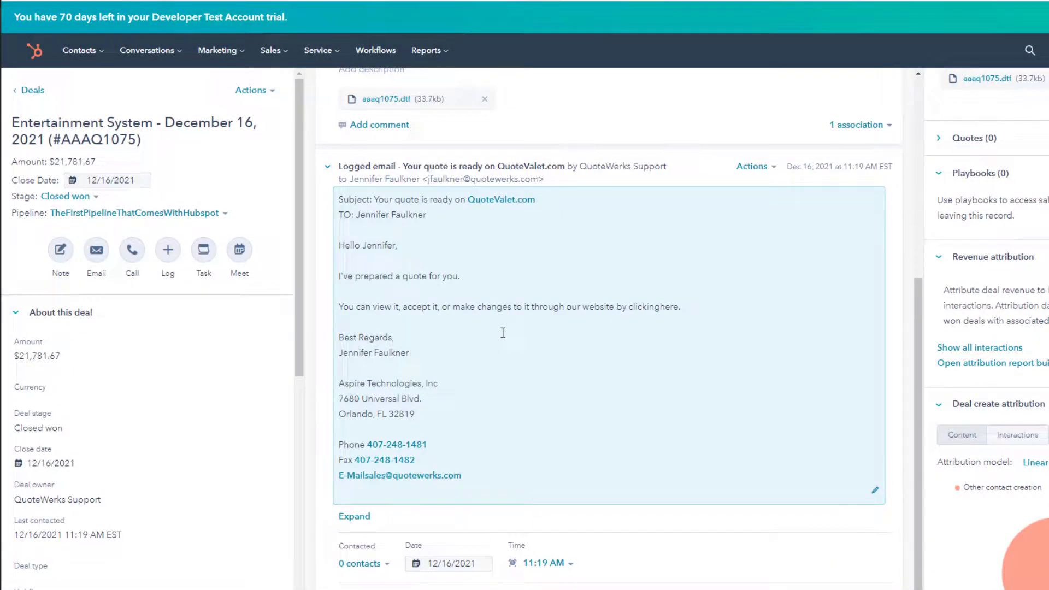
pyautogui.scroll(7, 503, 333)
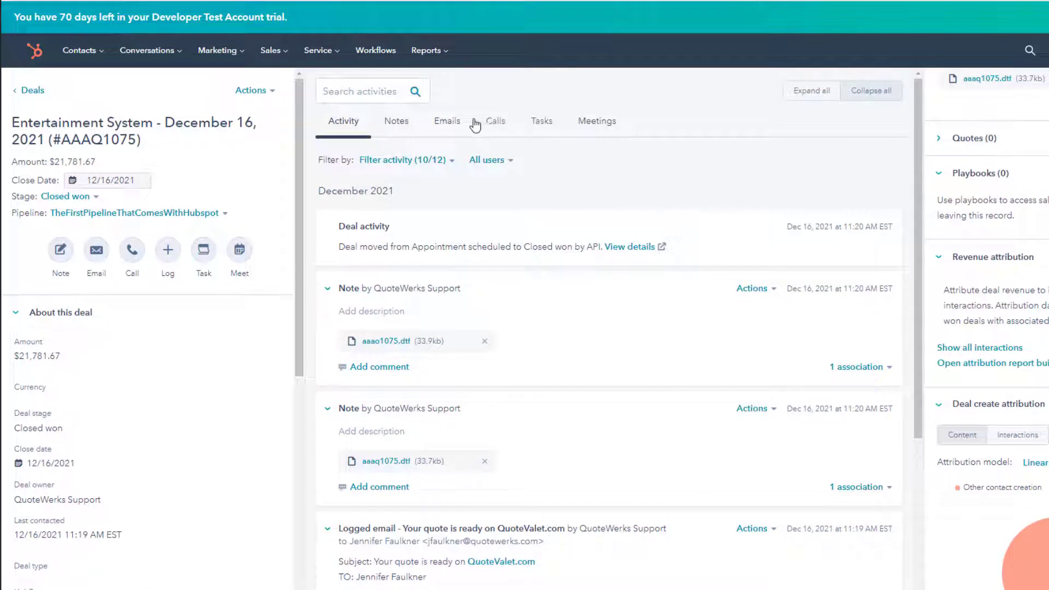
pyautogui.click(459, 122)
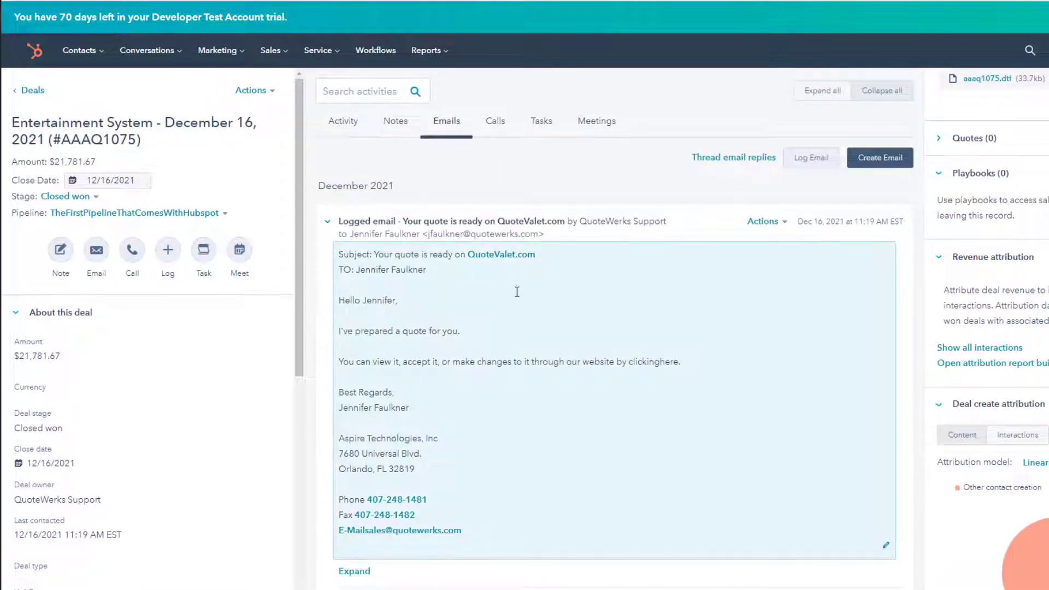